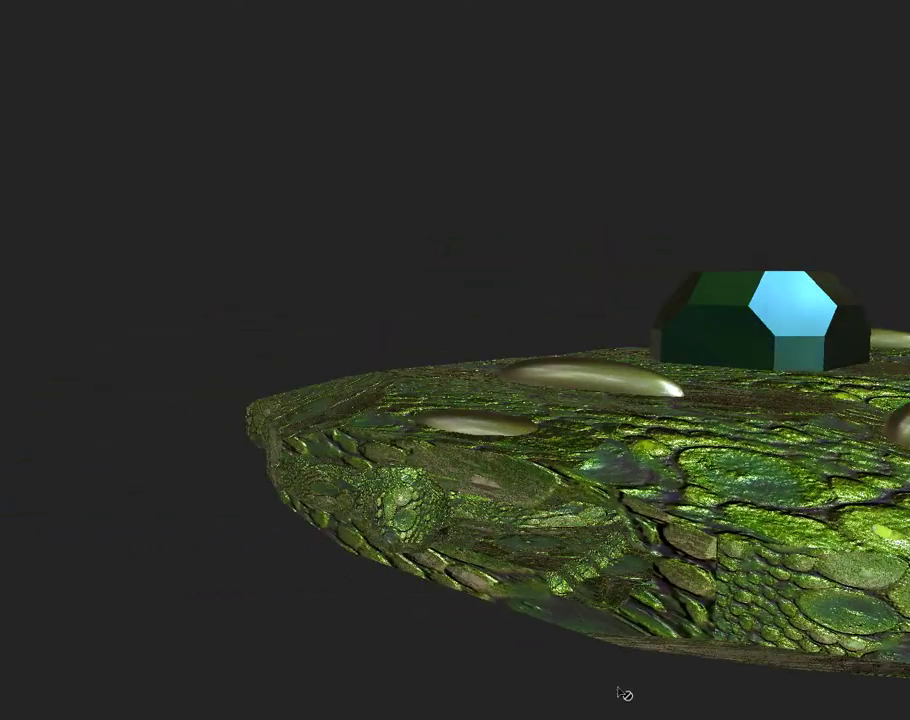
{"action": "scroll", "coordinate": [529, 629], "scroll_direction": "up", "scroll_amount": 3}
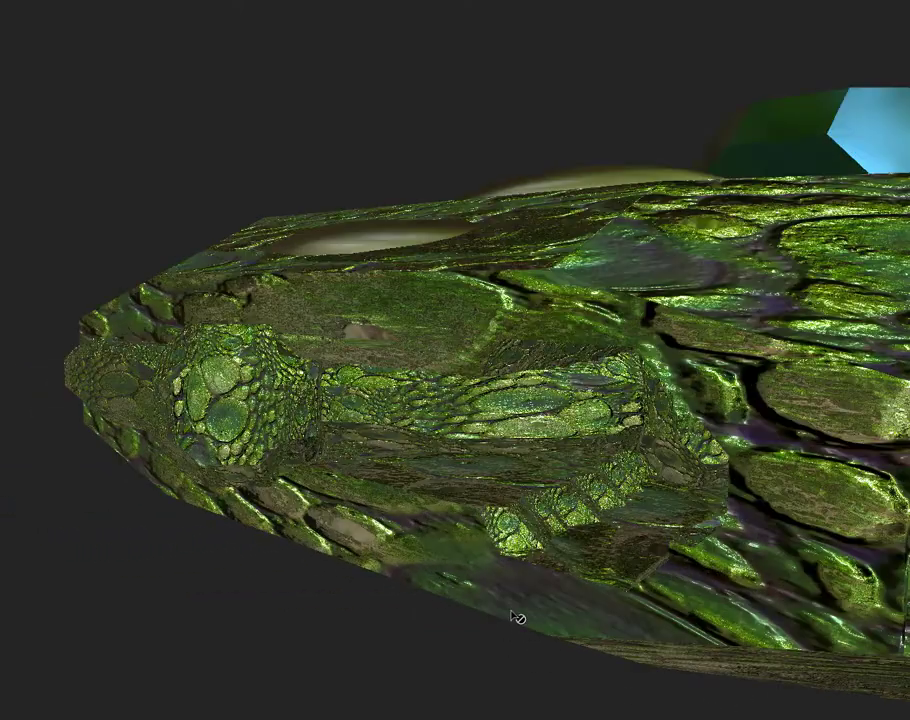